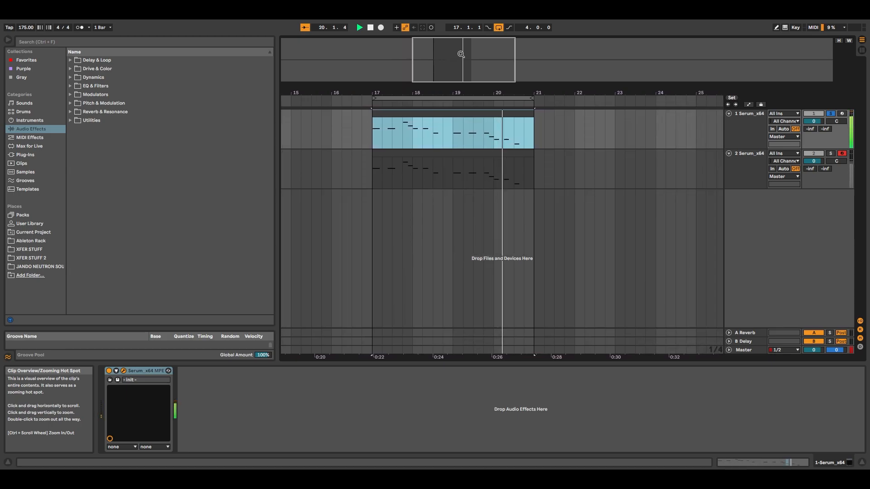
Stop playback, solo the second Serum track, activate its MIDI clip and open its Serum window
{"action": "key", "text": "space"}
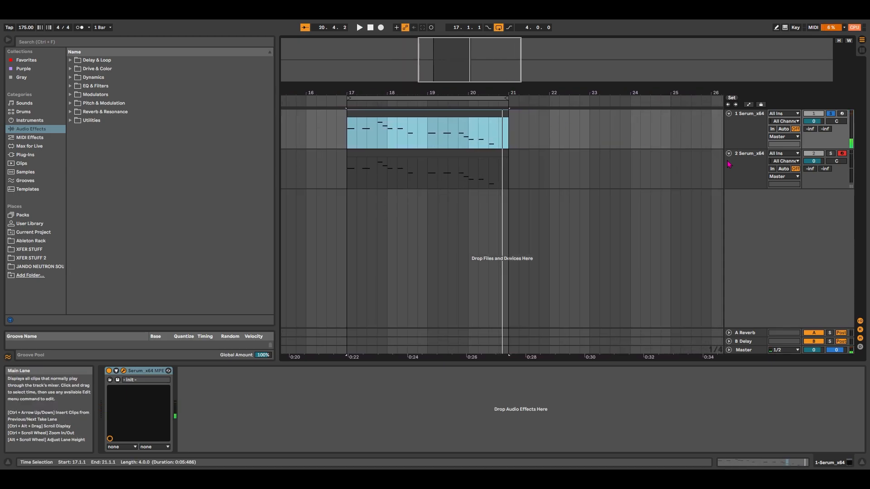
{"action": "left_click", "coordinate": [744, 175]}
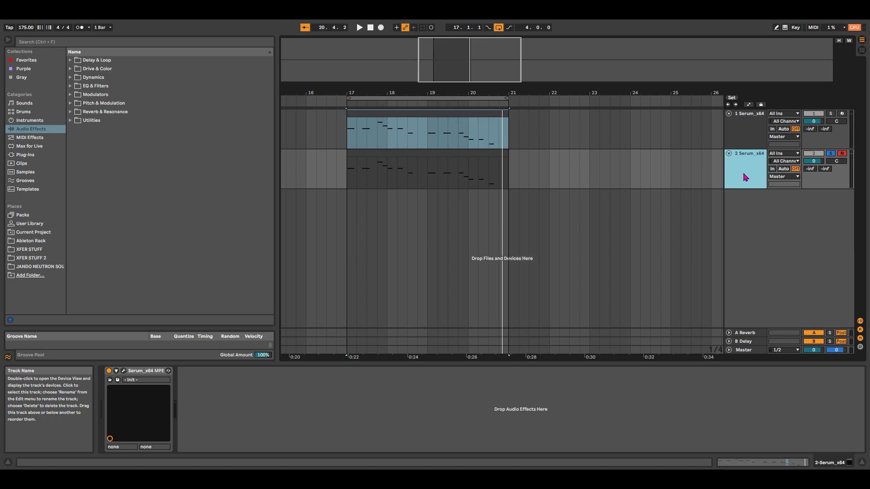
{"action": "left_click", "coordinate": [427, 154]}
{"action": "left_click", "coordinate": [123, 371]}
{"action": "left_click_drag", "start_coordinate": [869, 123], "coordinate": [344, 122]}
Audition the second track's clip with the initial patch and reposition the Serum window
{"action": "key", "text": "space"}
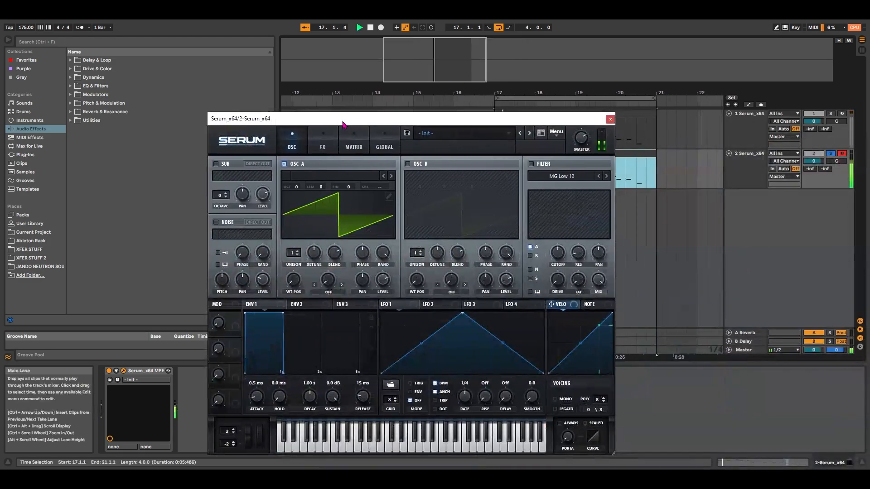
{"action": "left_click_drag", "start_coordinate": [419, 125], "coordinate": [437, 89]}
{"action": "key", "text": "space"}
Load the analog Basic Shapes wavetable into Osc A, then enable Osc B with the same Basic Shapes wavetable
{"action": "left_click", "coordinate": [271, 146]}
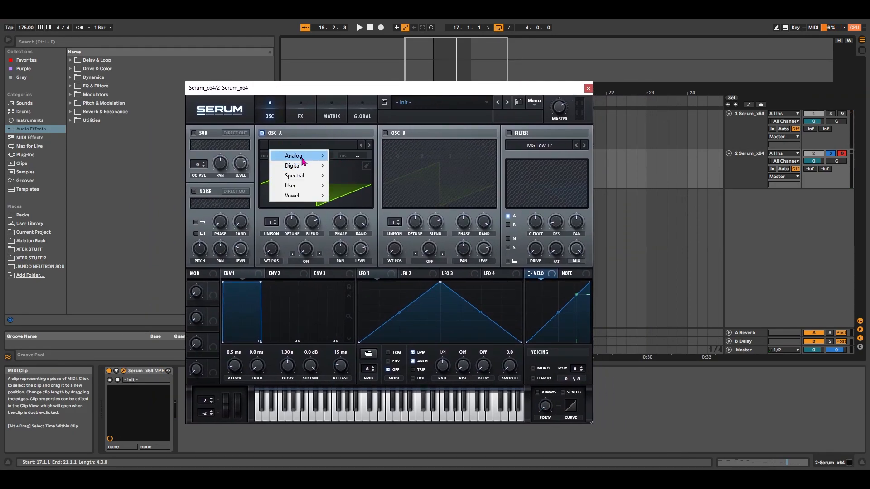
{"action": "mouse_move", "coordinate": [294, 155]}
{"action": "left_click", "coordinate": [352, 197]}
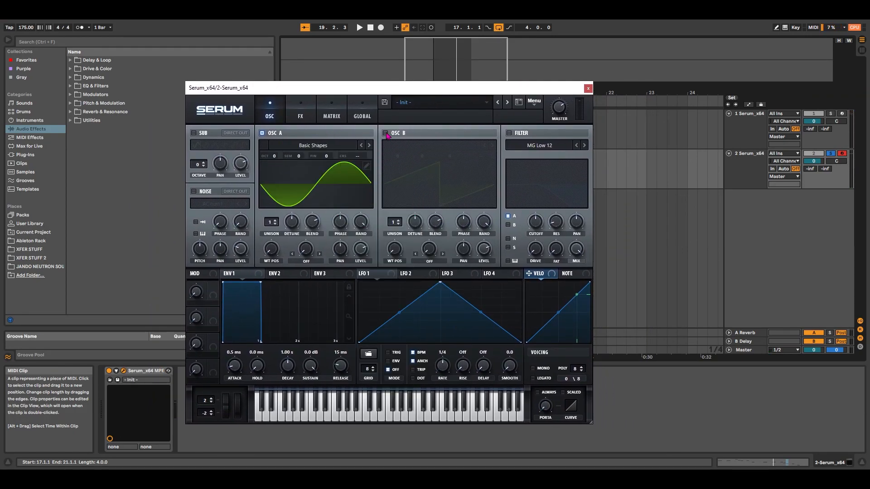
{"action": "left_click", "coordinate": [385, 133]}
{"action": "left_click", "coordinate": [394, 145]}
{"action": "mouse_move", "coordinate": [417, 155]}
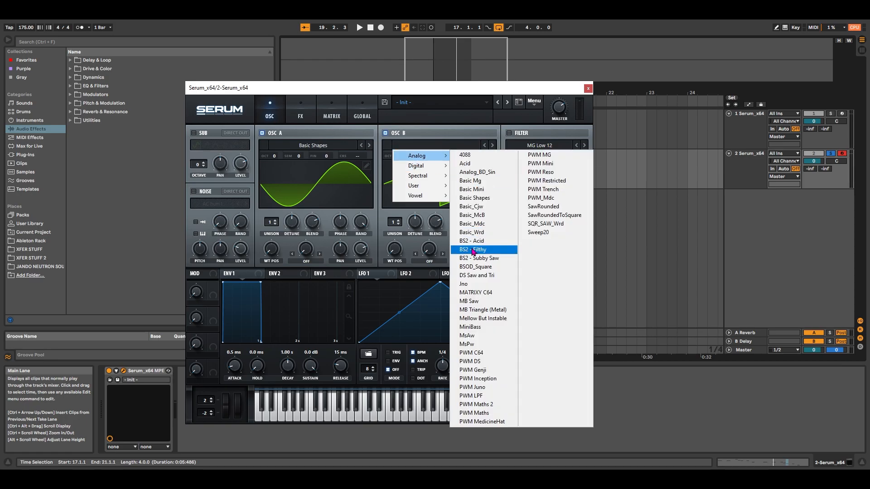
{"action": "left_click", "coordinate": [492, 199]}
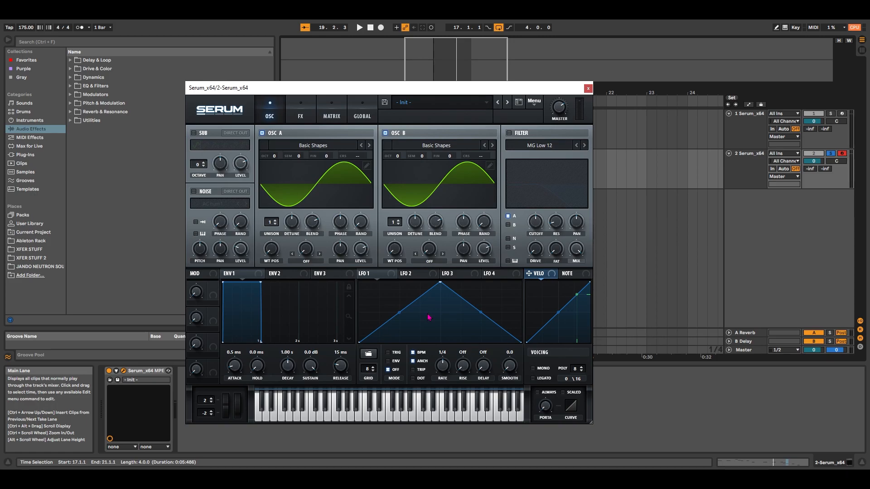
Tune Osc A to octave -1 and semitone +7, and Osc B to semitone +2 with FM (From A) warp at about 35%
{"action": "left_click_drag", "start_coordinate": [274, 156], "coordinate": [306, 125]}
{"action": "left_click_drag", "start_coordinate": [420, 160], "coordinate": [431, 152]}
{"action": "left_click", "coordinate": [429, 261]}
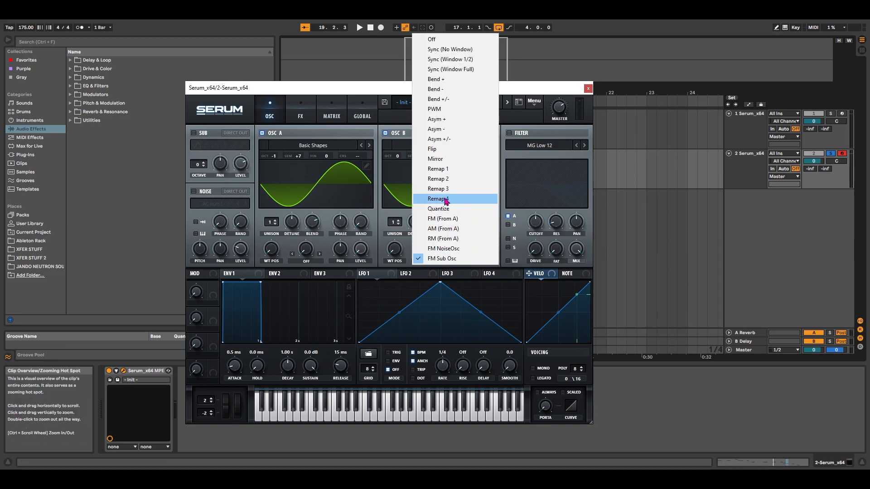
{"action": "left_click", "coordinate": [457, 219]}
{"action": "left_click_drag", "start_coordinate": [442, 217], "coordinate": [442, 219]}
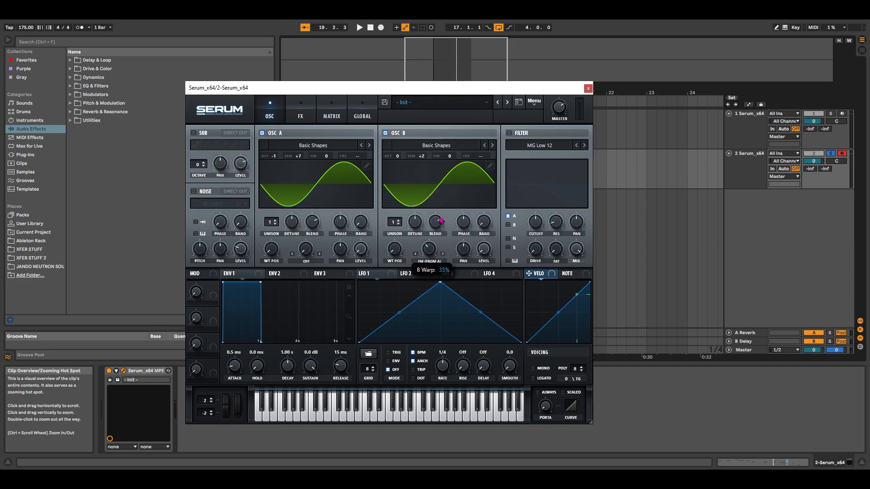
Shape LFO 1 into a falling concave curve in ENV mode without BPM sync, and set the voicing to mono
{"action": "left_click_drag", "start_coordinate": [440, 282], "coordinate": [345, 283]}
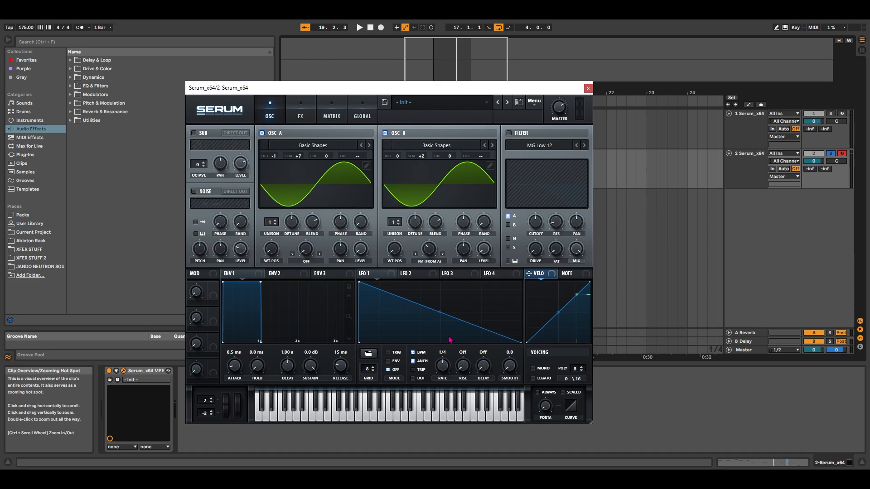
{"action": "left_click_drag", "start_coordinate": [440, 313], "coordinate": [440, 321]}
{"action": "left_click", "coordinate": [412, 352]}
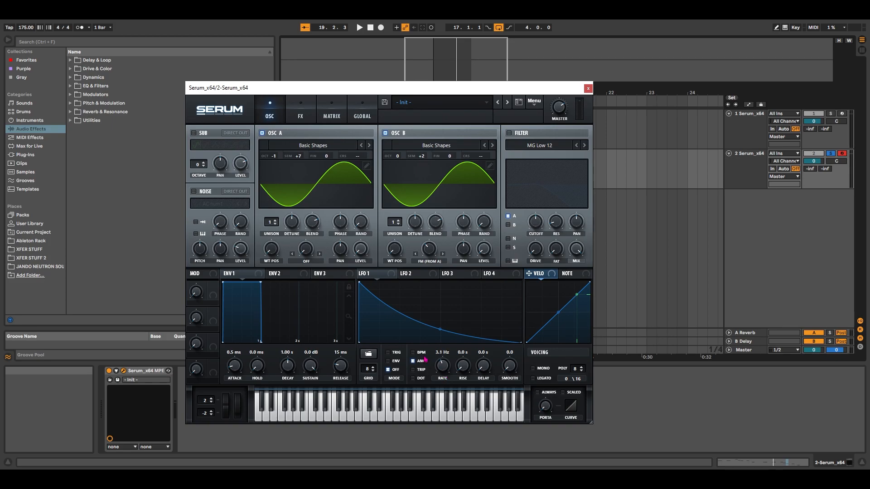
{"action": "left_click", "coordinate": [395, 362]}
{"action": "left_click", "coordinate": [534, 368]}
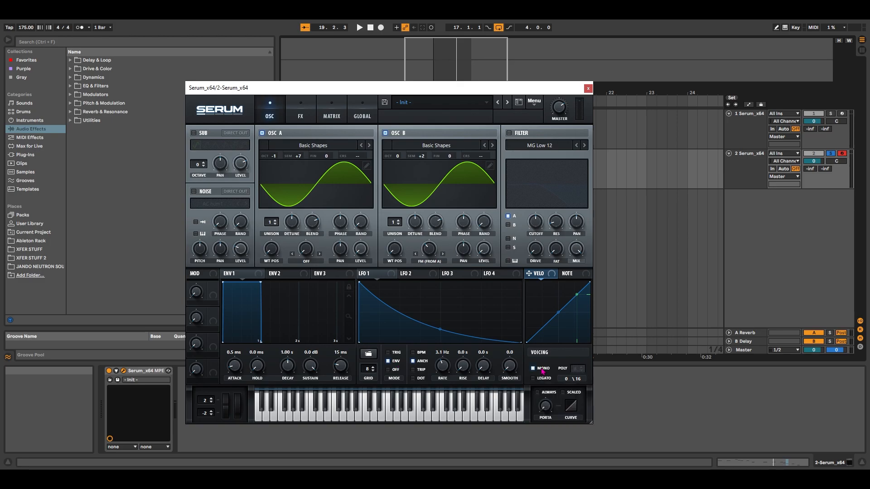
Enable the filter for Osc A, Osc B and Sub, choose the LH 12 type, and adjust its cutoff and frequency
{"action": "left_click", "coordinate": [510, 133]}
{"action": "left_click", "coordinate": [517, 144]}
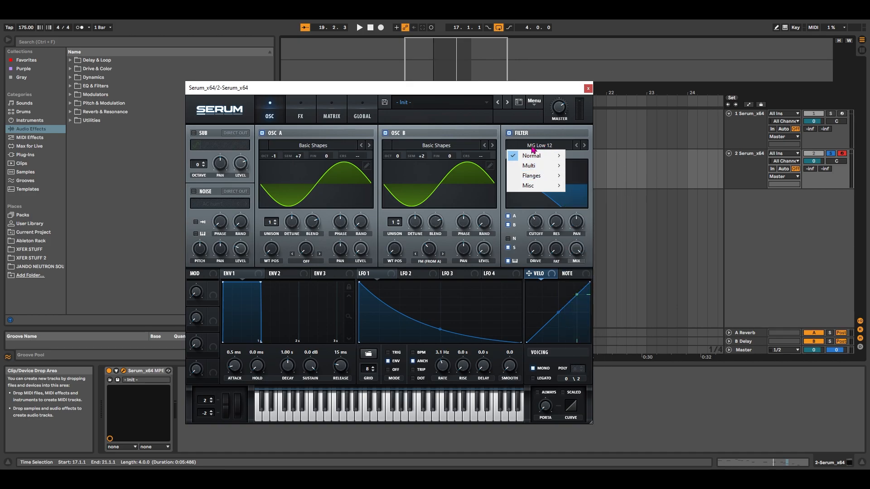
{"action": "mouse_move", "coordinate": [530, 180]}
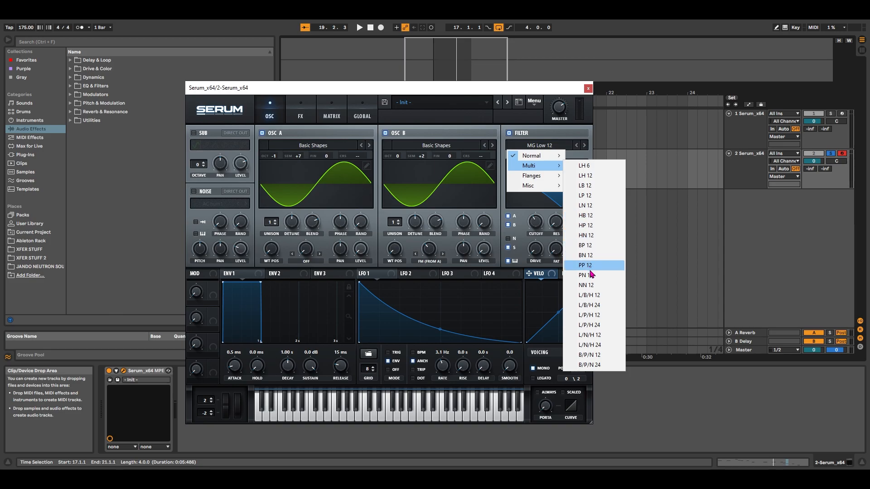
{"action": "left_click", "coordinate": [594, 177]}
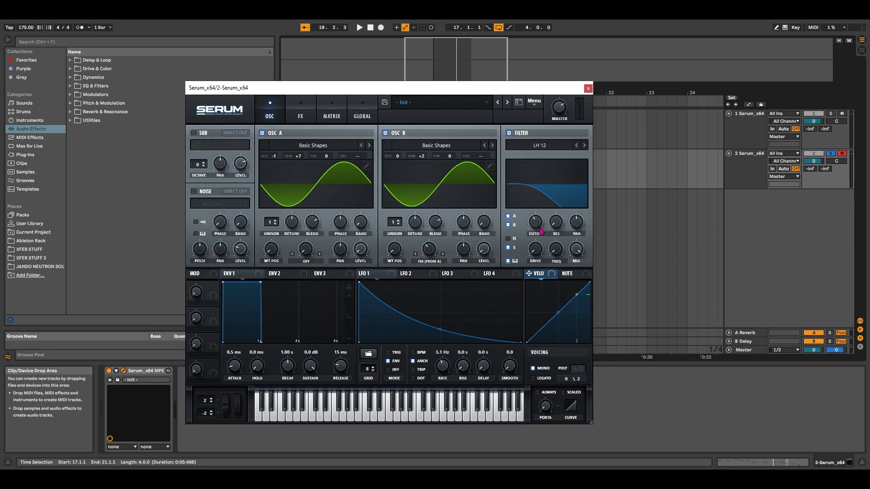
{"action": "mouse_move", "coordinate": [536, 218]}
{"action": "left_mouse_down"}
{"action": "mouse_move", "coordinate": [539, 209]}
{"action": "mouse_move", "coordinate": [540, 220]}
{"action": "left_mouse_up"}
{"action": "left_click_drag", "start_coordinate": [558, 257], "coordinate": [561, 210]}
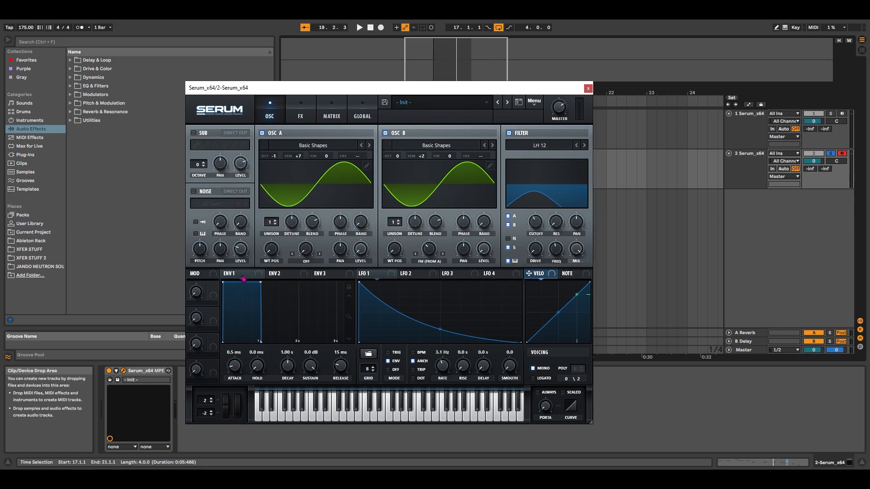
Set Env 1 to 0.9 ms attack, 1.46 s decay, minus-infinity sustain and 470 ms release
{"action": "left_click_drag", "start_coordinate": [291, 373], "coordinate": [336, 443]}
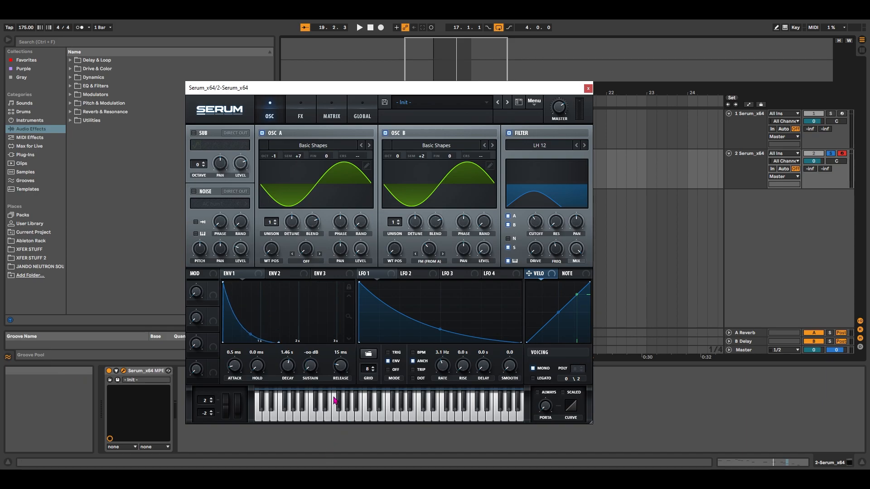
{"action": "left_click_drag", "start_coordinate": [342, 367], "coordinate": [349, 354]}
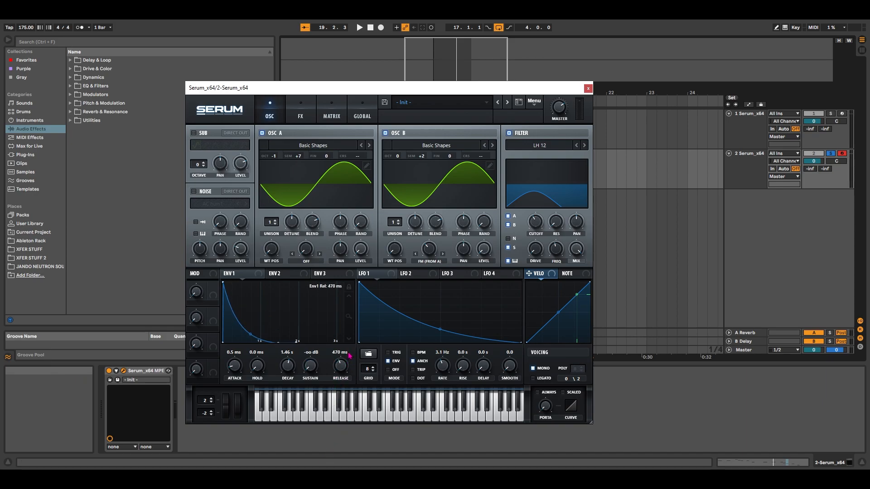
Enable the Sub oscillator with Direct Out, select its second waveform and lower its octave
{"action": "left_click", "coordinate": [193, 133]}
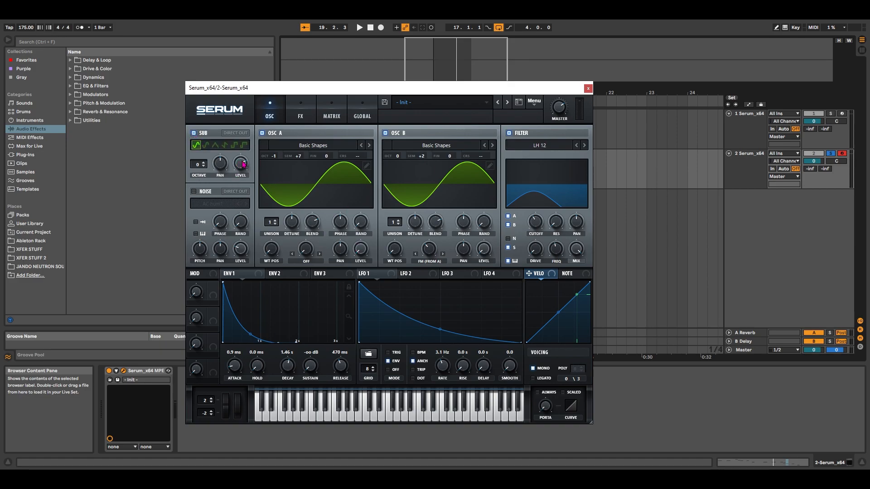
{"action": "mouse_move", "coordinate": [243, 164]}
{"action": "left_click", "coordinate": [236, 134]}
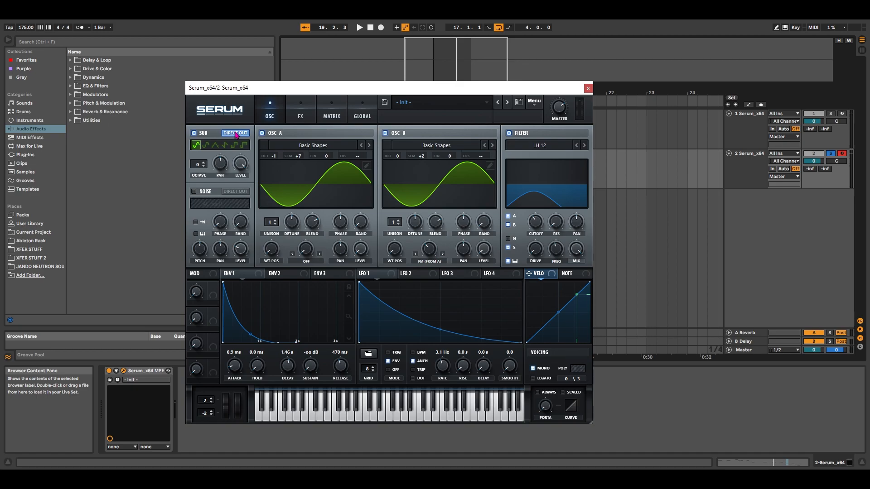
{"action": "left_click", "coordinate": [206, 145]}
{"action": "left_click_drag", "start_coordinate": [198, 165], "coordinate": [202, 185]}
Enable Distortion as the first effect in the FX chain and set its type to Sine Shaper
{"action": "left_click", "coordinate": [304, 119]}
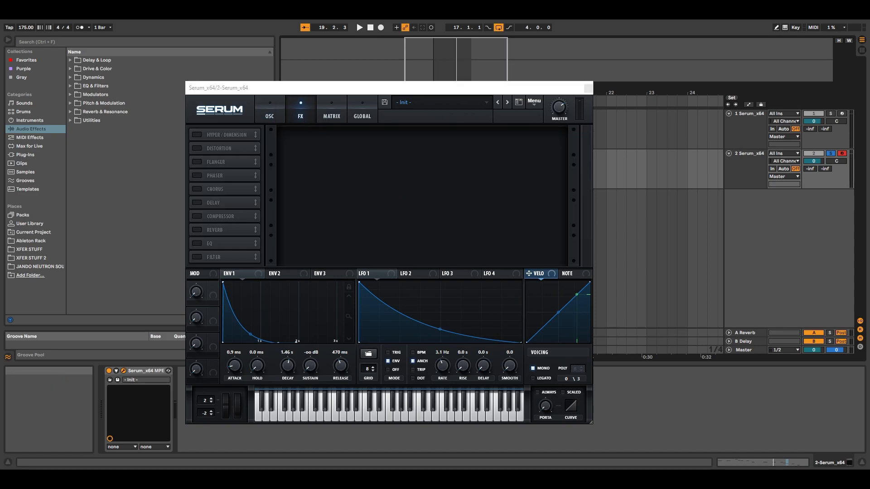
{"action": "left_click", "coordinate": [197, 148]}
{"action": "left_click_drag", "start_coordinate": [221, 148], "coordinate": [226, 133]}
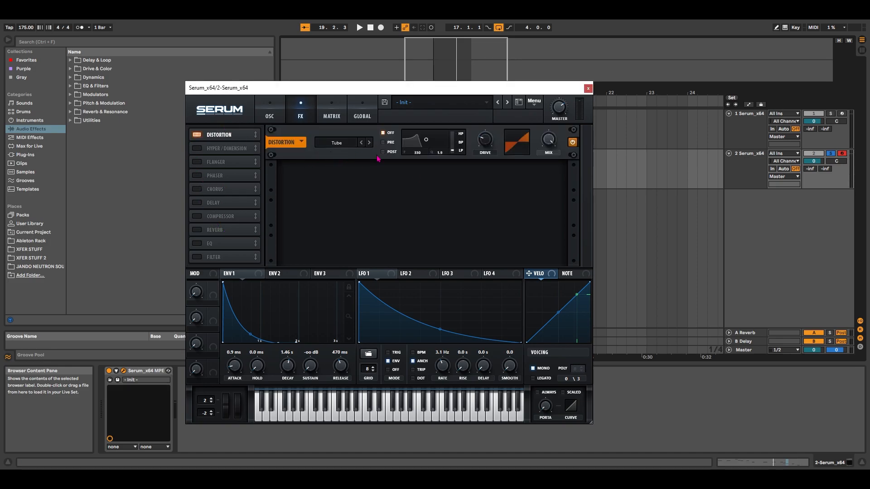
{"action": "left_click", "coordinate": [339, 145]}
{"action": "left_click", "coordinate": [354, 287]}
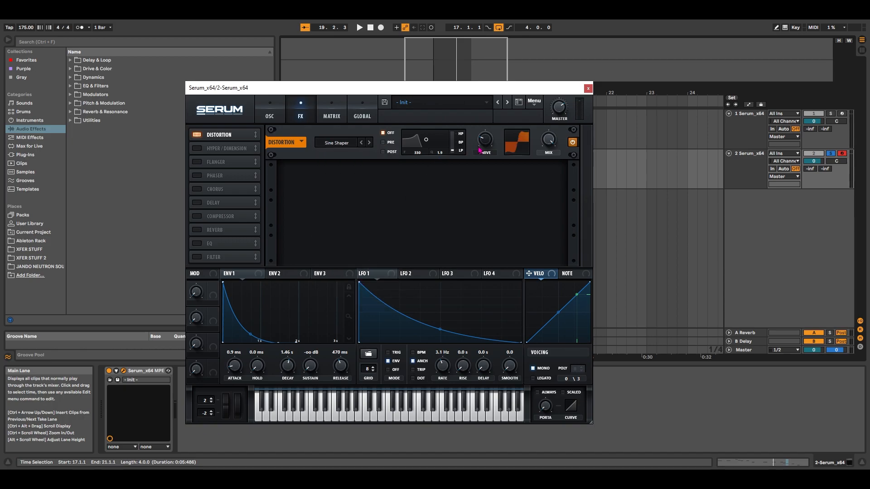
Set the distortion drive to about 19% and switch its filter to POST, shifted from low-pass to high-pass
{"action": "left_click_drag", "start_coordinate": [487, 144], "coordinate": [490, 152]}
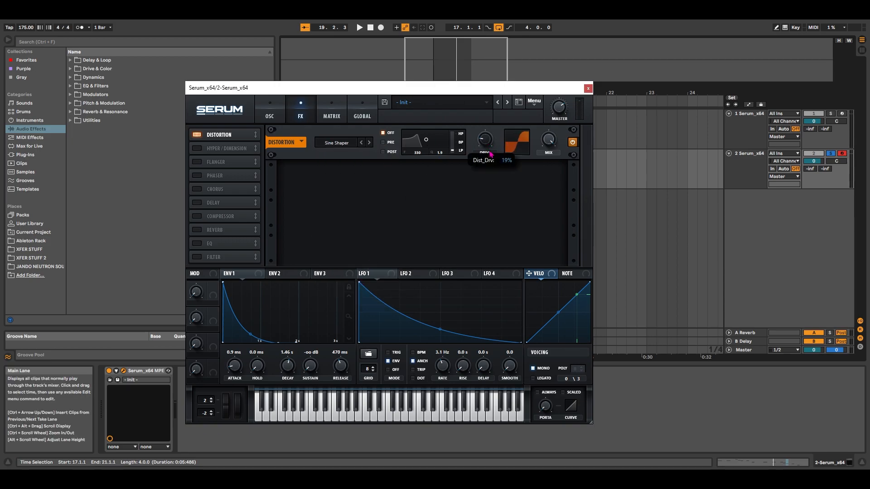
{"action": "left_click", "coordinate": [389, 152]}
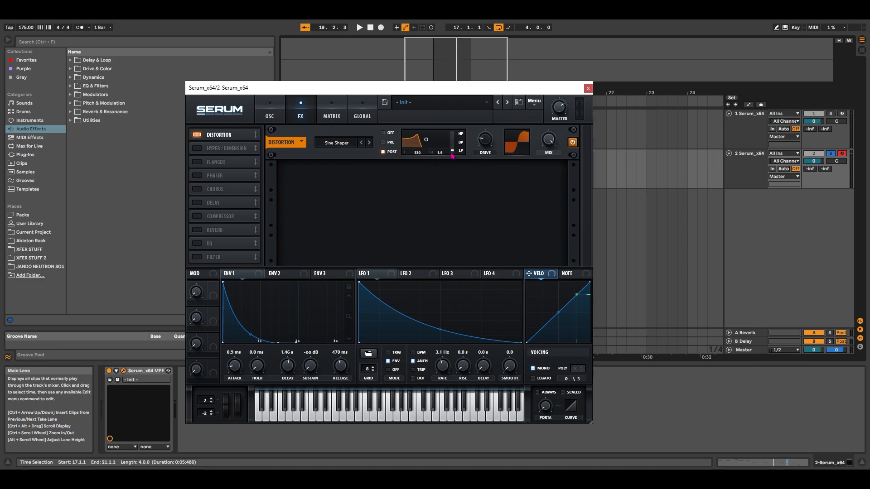
{"action": "left_click_drag", "start_coordinate": [452, 153], "coordinate": [456, 32]}
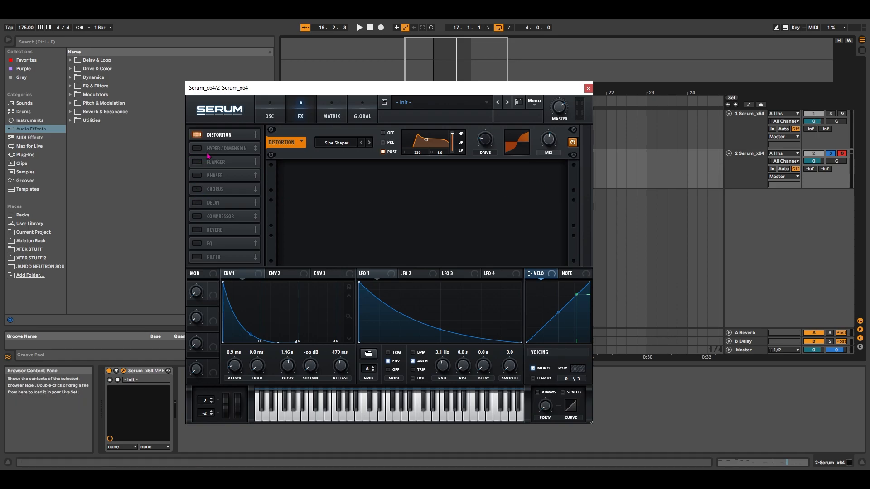
Enable Chorus directly after Distortion and assign Macro 1 to its mix, turning the macro up slightly
{"action": "left_click_drag", "start_coordinate": [211, 161], "coordinate": [205, 176]}
{"action": "left_click", "coordinate": [197, 147]}
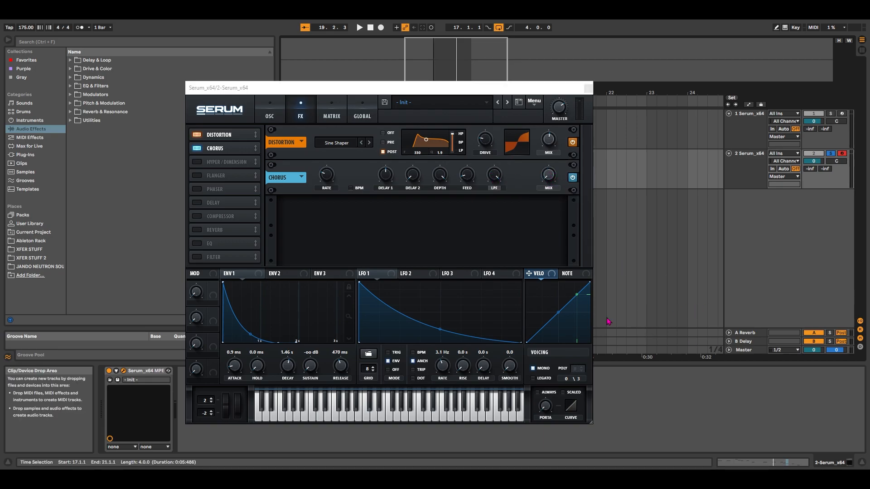
{"action": "left_click_drag", "start_coordinate": [214, 297], "coordinate": [548, 176]}
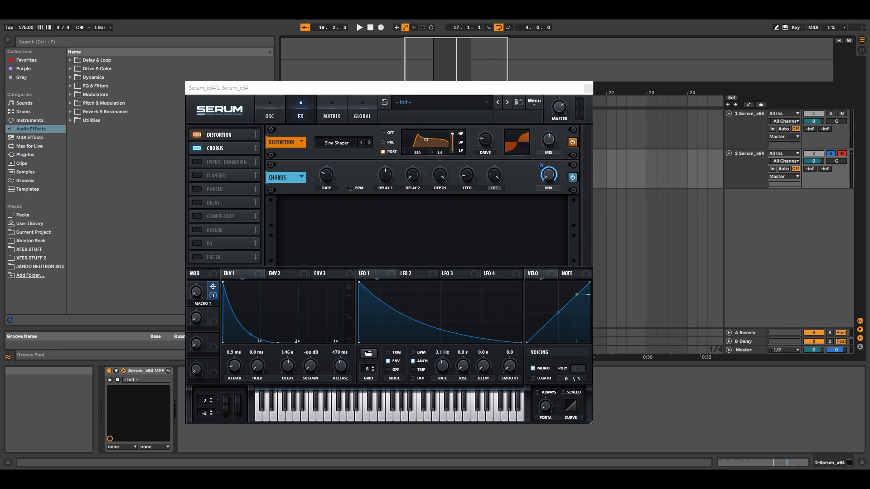
{"action": "left_click_drag", "start_coordinate": [196, 292], "coordinate": [203, 276]}
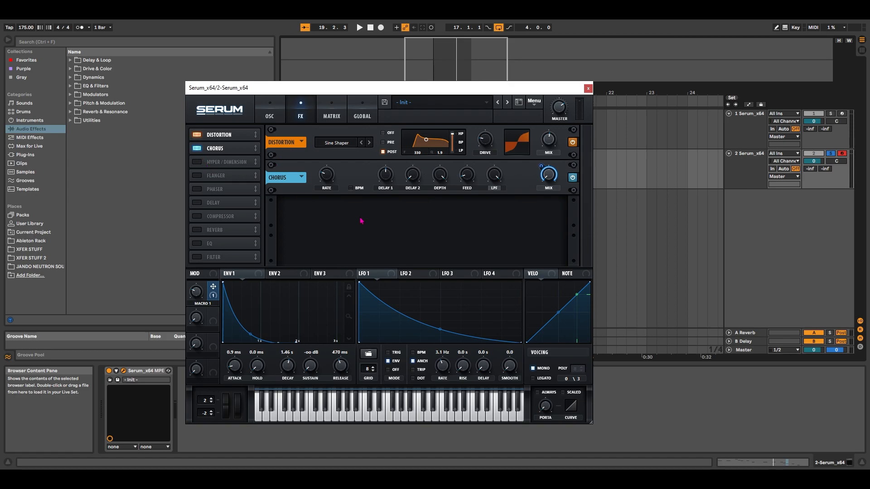
Enable the Compressor directly after Chorus and turn on its Multiband mode
{"action": "left_click", "coordinate": [198, 218]}
{"action": "left_click_drag", "start_coordinate": [229, 215], "coordinate": [222, 162]}
{"action": "left_click", "coordinate": [462, 223]}
{"action": "left_click", "coordinate": [764, 198]}
{"action": "left_click", "coordinate": [453, 221]}
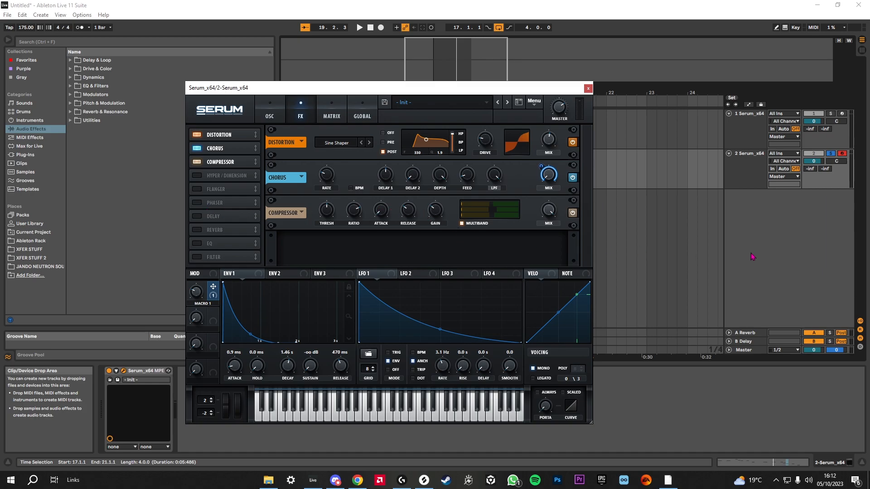
Enable the FX Filter after the Compressor and set its type to MG Low 18
{"action": "left_click", "coordinate": [197, 257]}
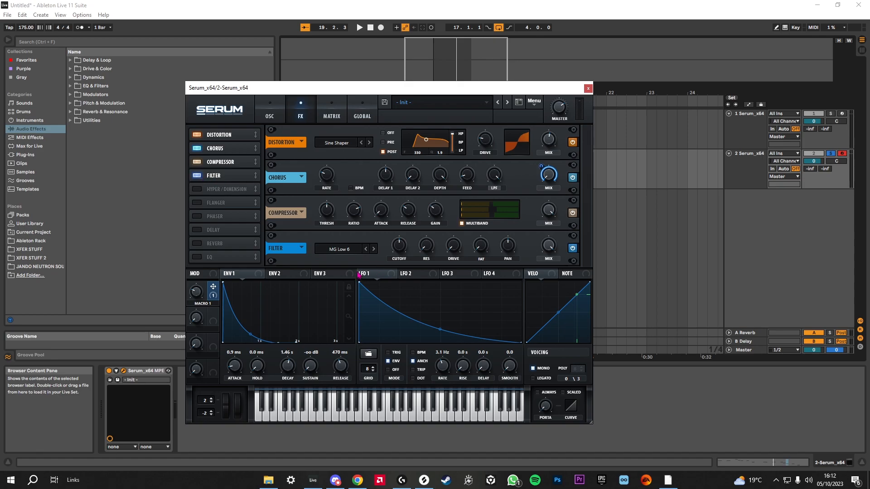
{"action": "left_click", "coordinate": [373, 249]}
Enable EQ after the Filter and set its low band to a low-cut shape at about 42 Hz, adjusting its Q
{"action": "left_click", "coordinate": [234, 257]}
{"action": "left_click_drag", "start_coordinate": [235, 258], "coordinate": [228, 192]}
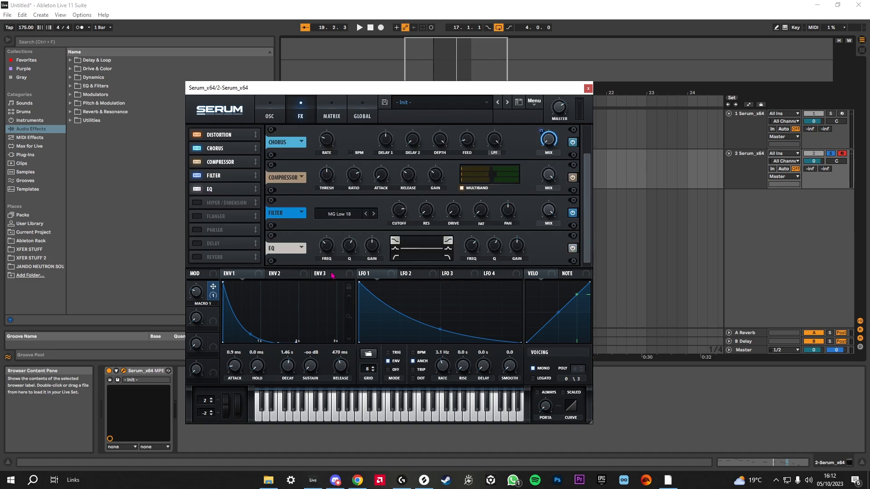
{"action": "left_click", "coordinate": [396, 256]}
{"action": "left_click_drag", "start_coordinate": [350, 254], "coordinate": [352, 261]}
{"action": "left_click_drag", "start_coordinate": [351, 248], "coordinate": [329, 283]}
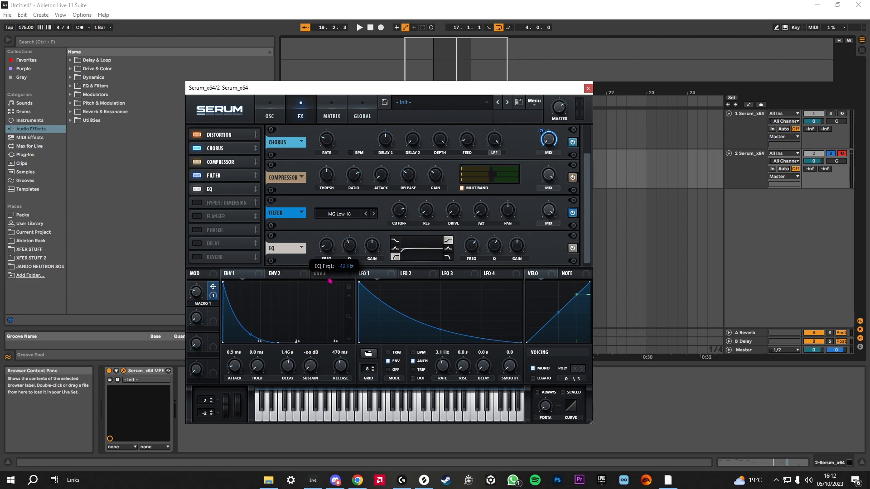
{"action": "left_click_drag", "start_coordinate": [329, 281], "coordinate": [329, 280]}
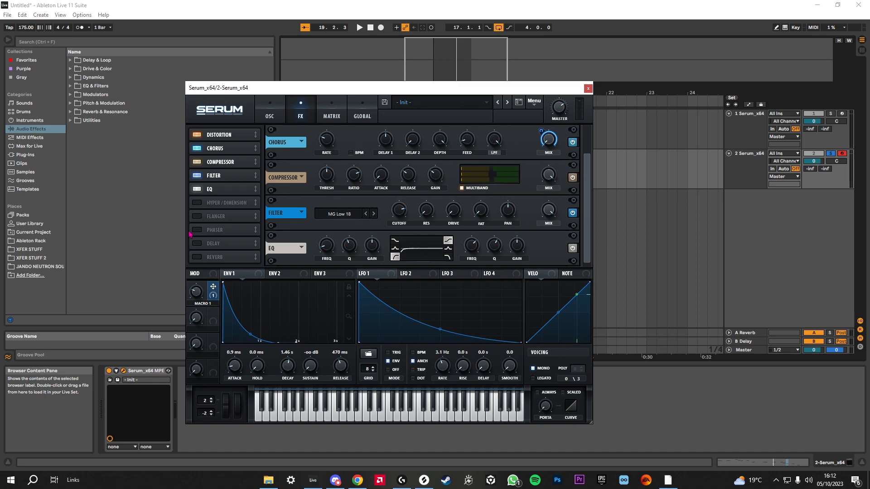
Enable Reverb after EQ, adjust its size, decay and spin depth, and assign Macro 2 to its mix
{"action": "left_click", "coordinate": [196, 257]}
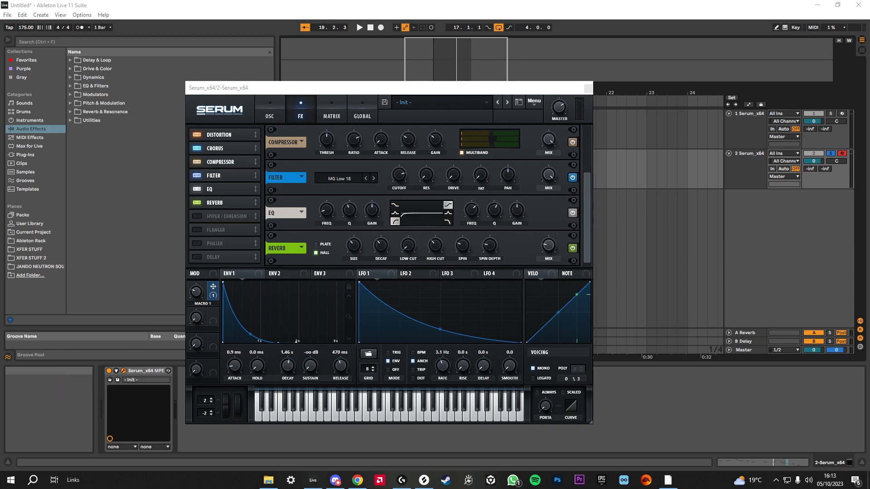
{"action": "left_click_drag", "start_coordinate": [354, 246], "coordinate": [357, 271]}
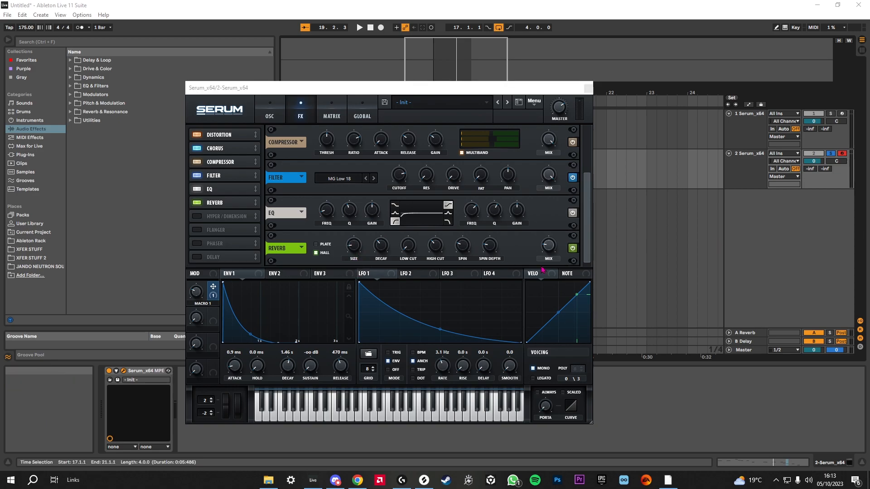
{"action": "left_click_drag", "start_coordinate": [383, 247], "coordinate": [390, 267]}
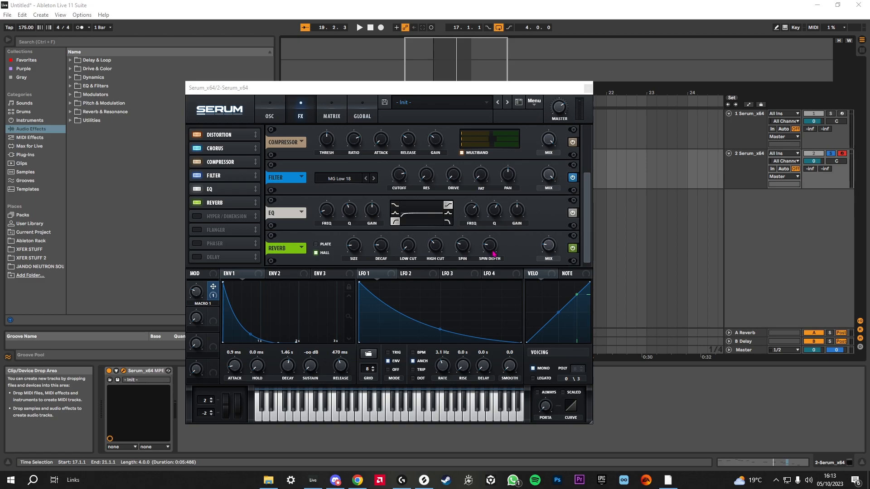
{"action": "left_click_drag", "start_coordinate": [493, 250], "coordinate": [494, 245]}
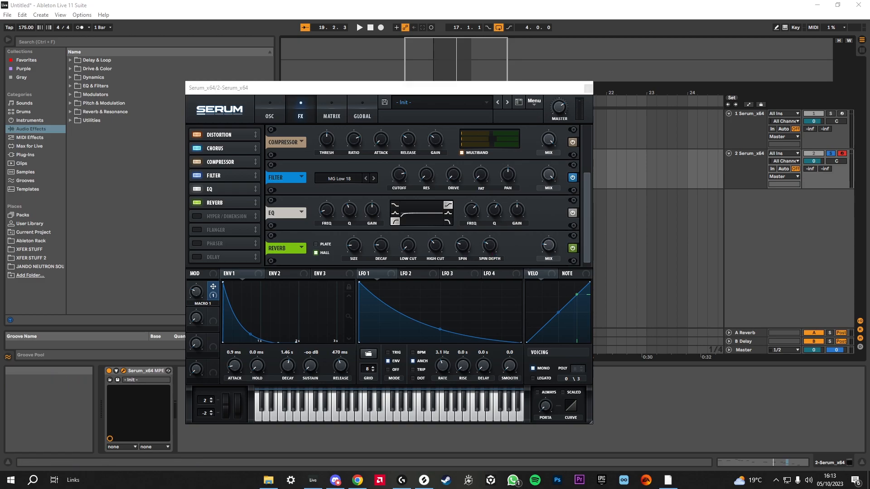
{"action": "left_click_drag", "start_coordinate": [493, 252], "coordinate": [494, 255]}
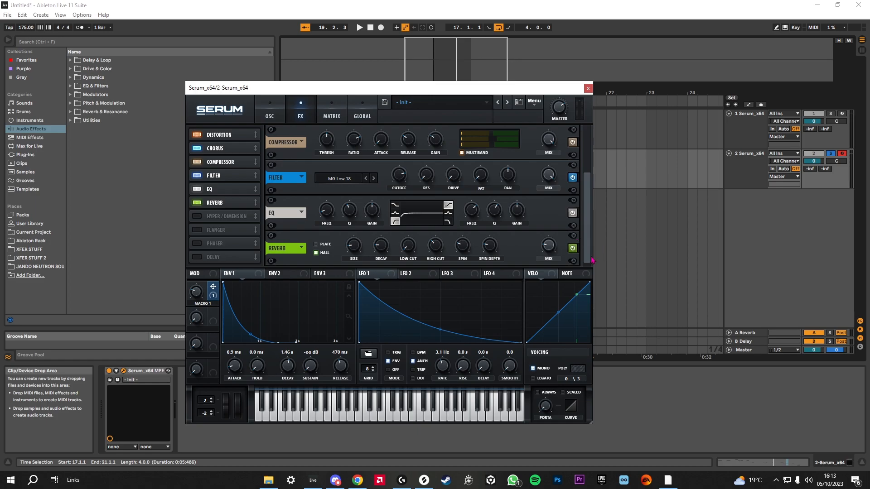
{"action": "left_click_drag", "start_coordinate": [212, 319], "coordinate": [548, 247]}
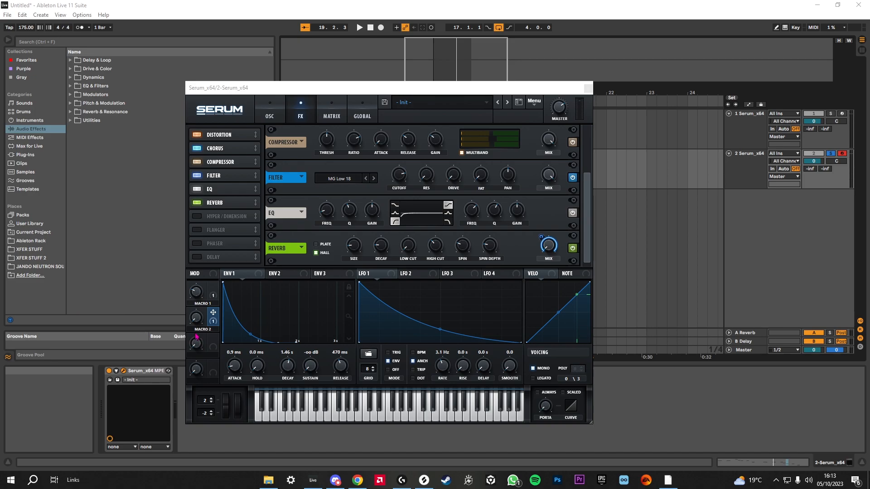
{"action": "left_click_drag", "start_coordinate": [200, 344], "coordinate": [201, 317]}
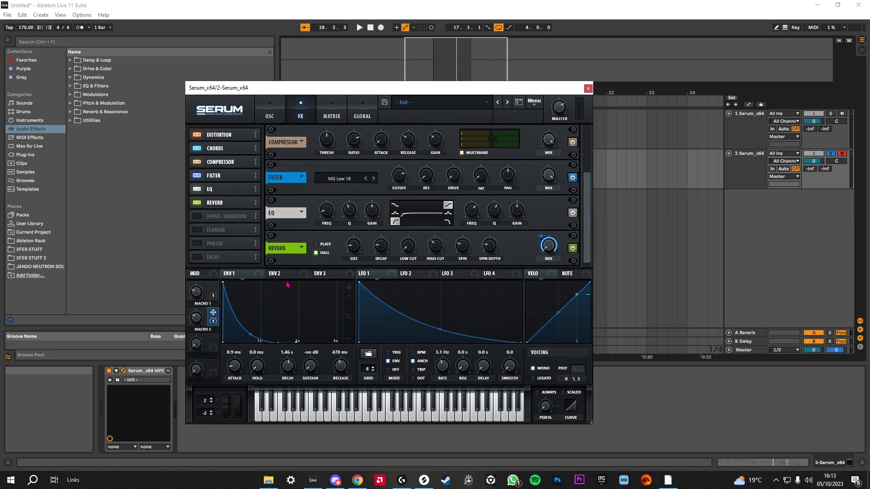
Enable Delay after Reverb with its mix lowered to about 8%, and enable Hyper/Dimension directly after Delay
{"action": "left_click", "coordinate": [194, 257]}
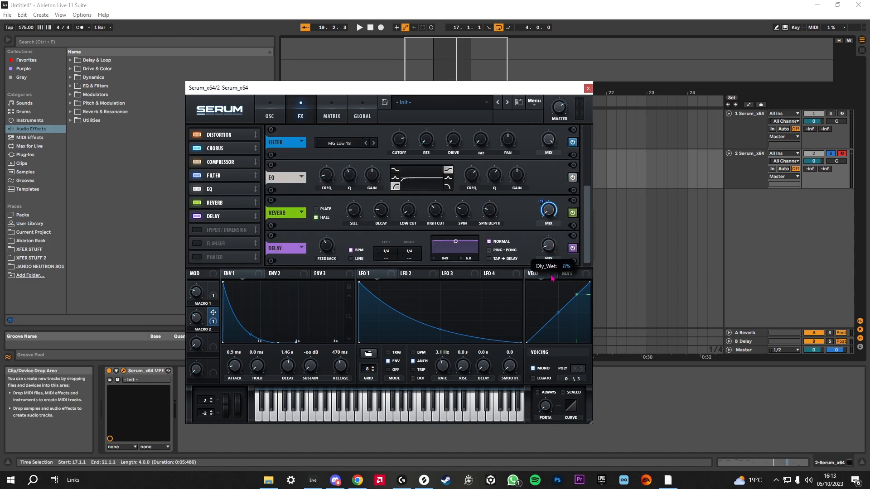
{"action": "left_click_drag", "start_coordinate": [553, 281], "coordinate": [556, 285]}
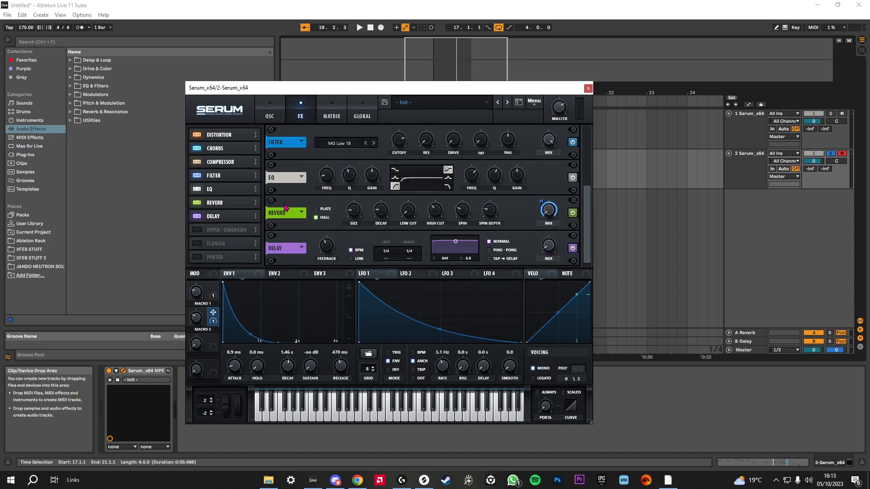
{"action": "left_click", "coordinate": [196, 232]}
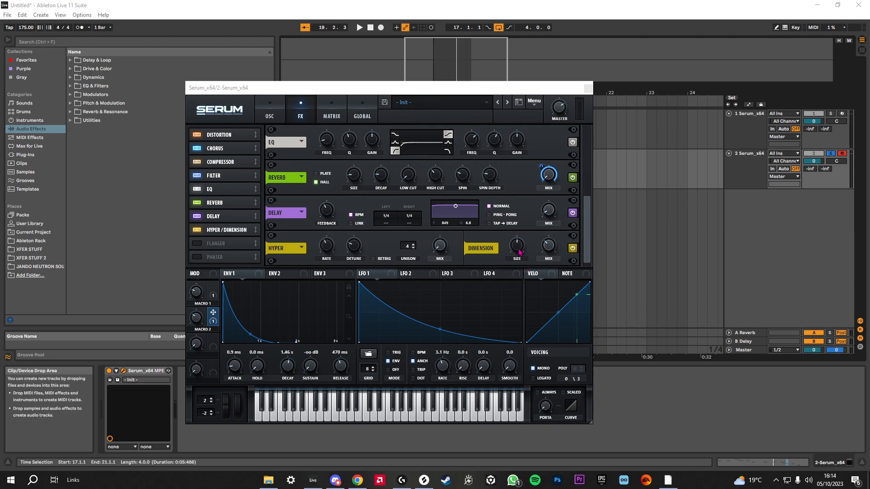
Return to the oscillator page, uncover the arrangement and play the second track's clip to audition the patch
{"action": "left_click", "coordinate": [271, 118]}
{"action": "left_click_drag", "start_coordinate": [514, 92], "coordinate": [514, 323]}
{"action": "left_click", "coordinate": [456, 162]}
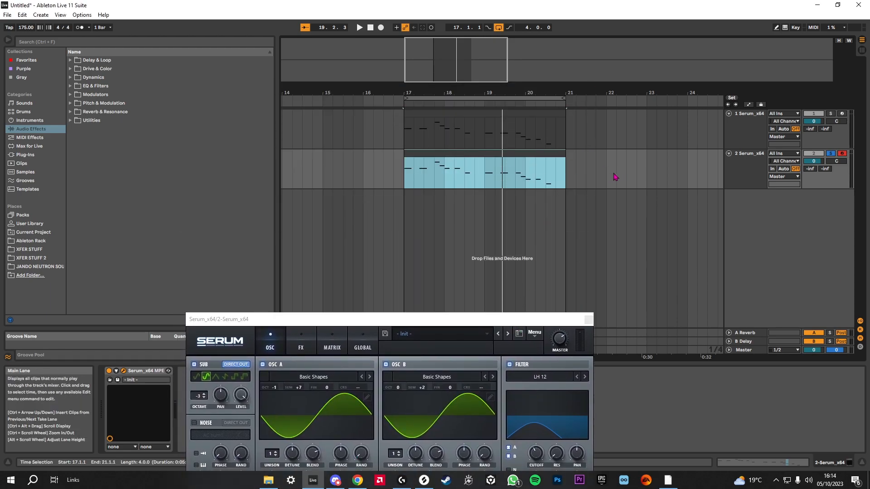
{"action": "key", "text": "space"}
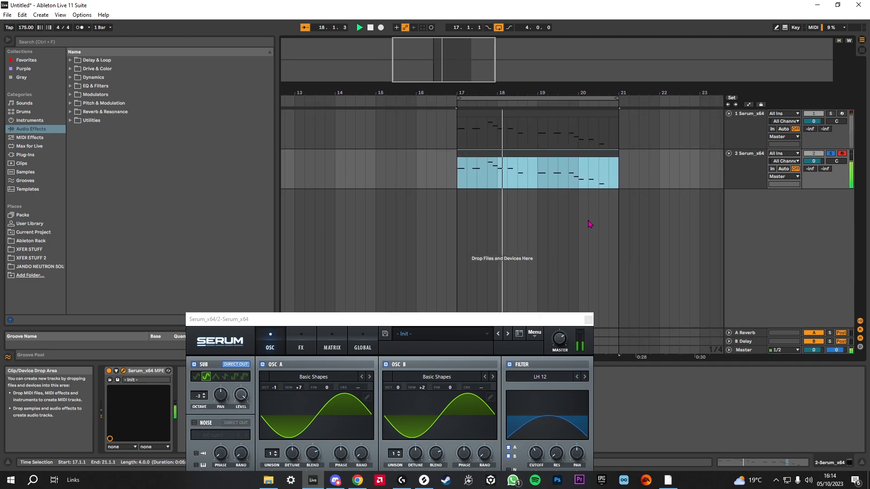
{"action": "left_click_drag", "start_coordinate": [517, 323], "coordinate": [551, 98]}
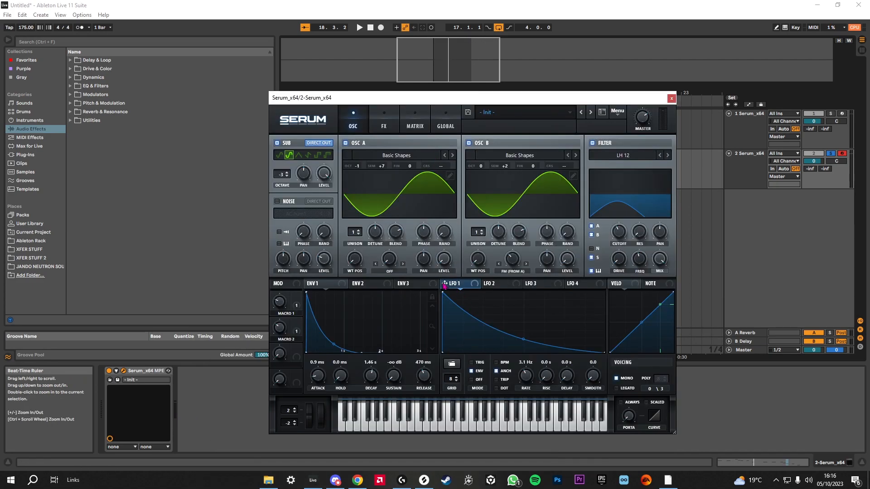
Assign LFO 1 to the Osc B level at about 38 and to the Sub level, keeping the Sub's sine shape with its level at about 96%
{"action": "left_click_drag", "start_coordinate": [452, 285], "coordinate": [561, 286]}
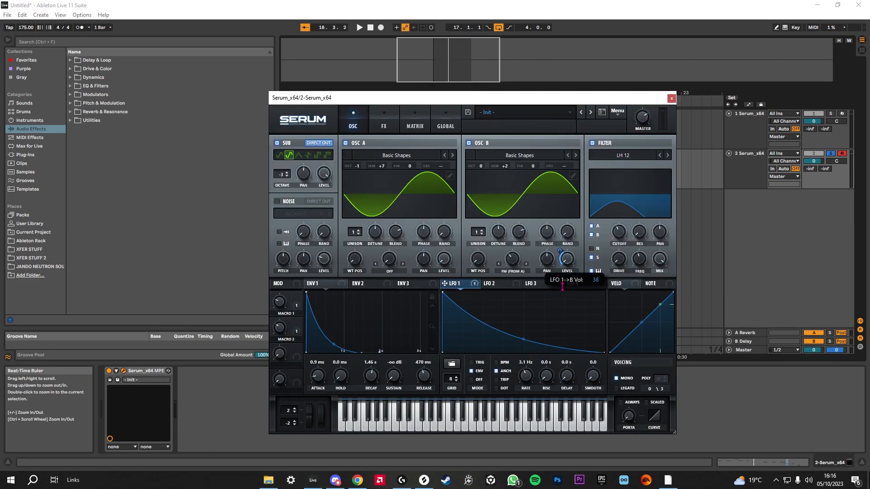
{"action": "left_click_drag", "start_coordinate": [563, 289], "coordinate": [563, 289]}
{"action": "left_click_drag", "start_coordinate": [453, 284], "coordinate": [324, 180]}
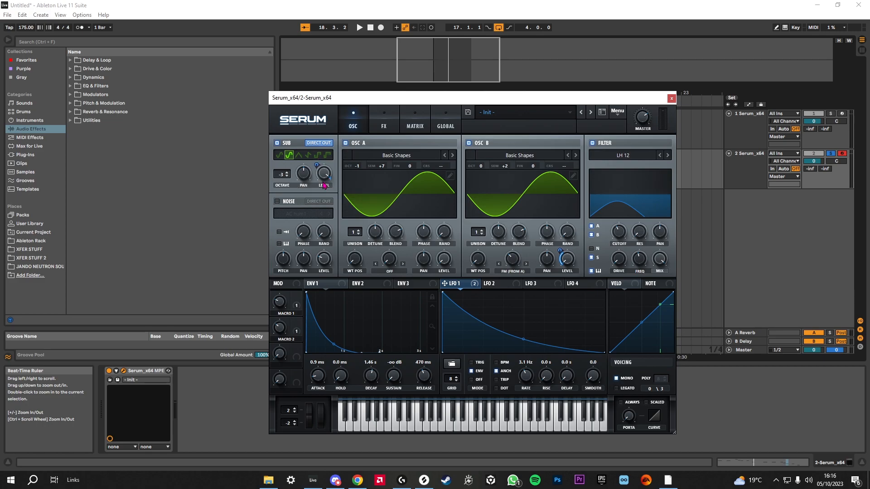
{"action": "left_click_drag", "start_coordinate": [323, 177], "coordinate": [326, 181]}
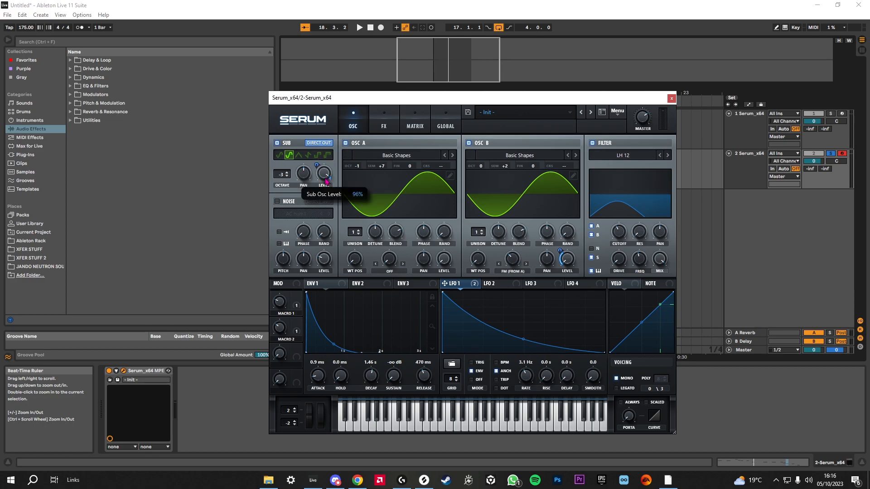
{"action": "left_click", "coordinate": [318, 155]}
{"action": "left_click", "coordinate": [289, 155]}
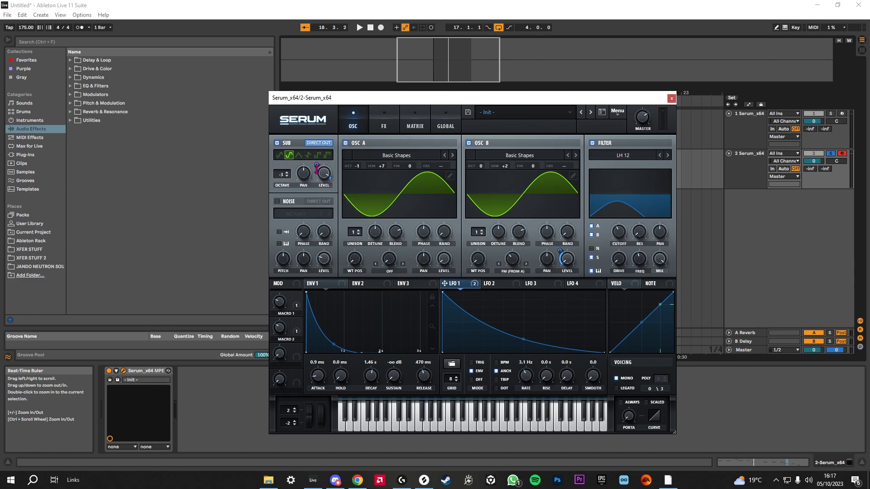
Play the clip and fine-tune LFO 1's modulation amounts on the Sub level, at about 38, and on the Osc B level
{"action": "key", "text": "space"}
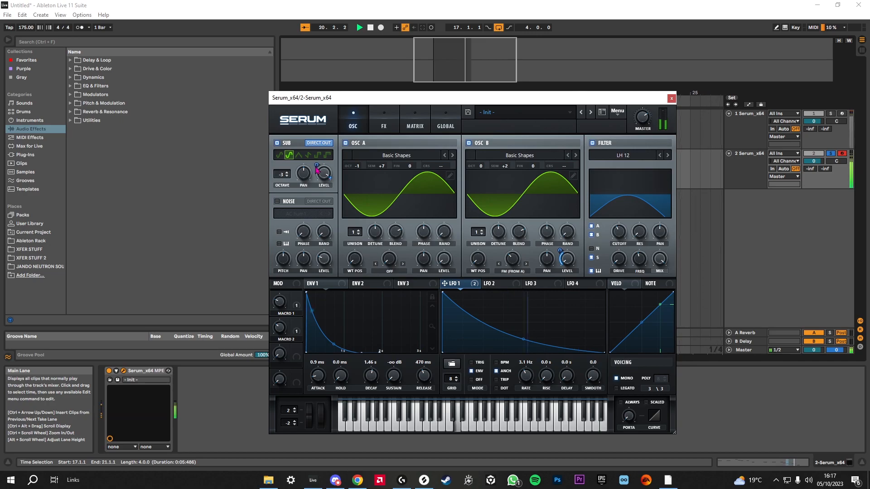
{"action": "left_click_drag", "start_coordinate": [315, 165], "coordinate": [316, 164]}
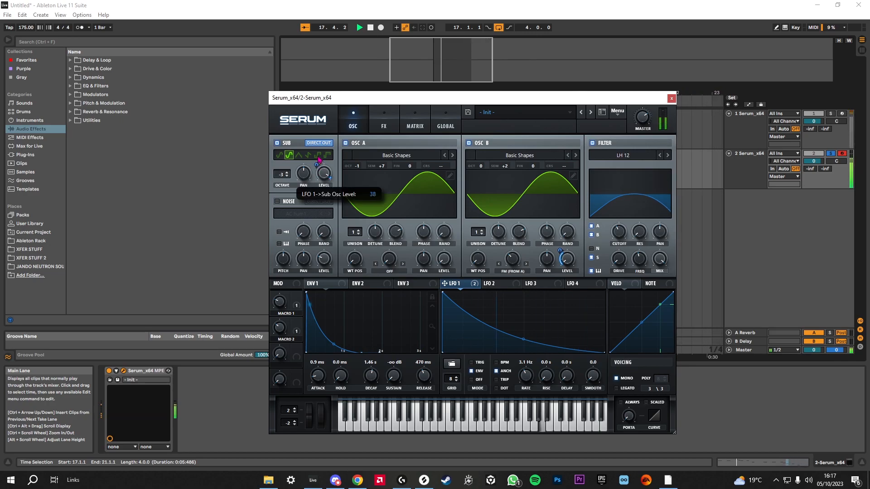
{"action": "mouse_move", "coordinate": [560, 252]}
{"action": "left_mouse_down"}
{"action": "mouse_move", "coordinate": [560, 241]}
{"action": "mouse_move", "coordinate": [560, 249]}
{"action": "left_mouse_up"}
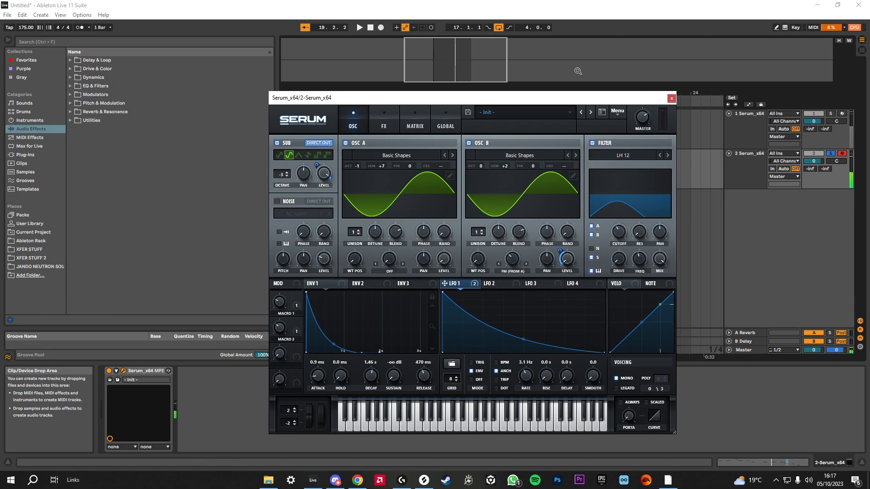
Clear the synth window from the arrangement and turn off solo on the second Serum track
{"action": "left_click_drag", "start_coordinate": [500, 99], "coordinate": [565, 75]}
{"action": "left_click", "coordinate": [736, 78]}
{"action": "key", "text": "s"}
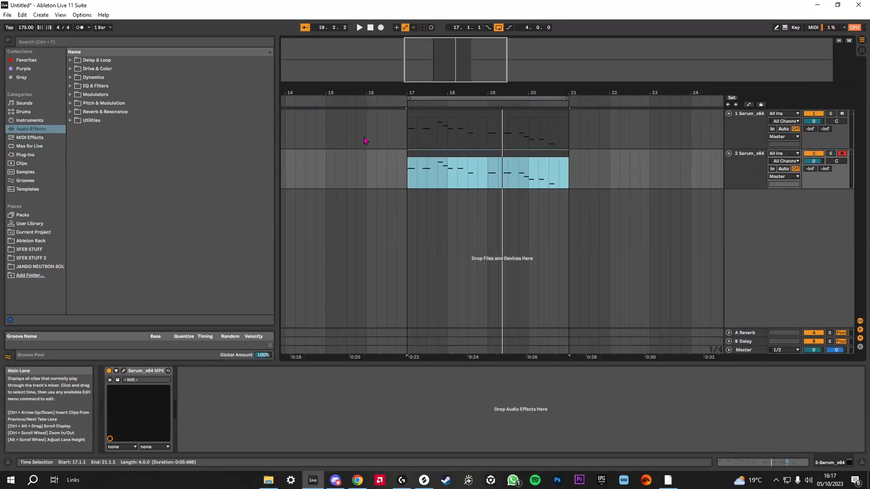